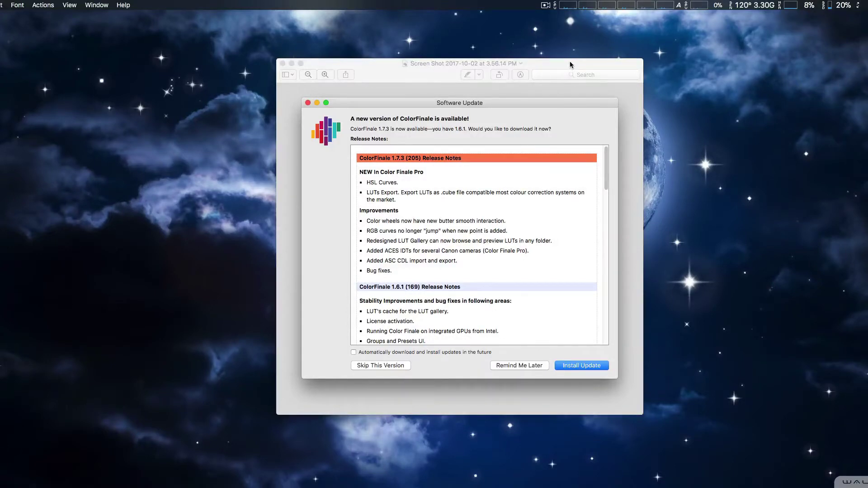
- Read the ColorFinale 1.7.3 release notes, then quit the screenshot with Cmd+Q
{"action": "left_click", "coordinate": [570, 62]}
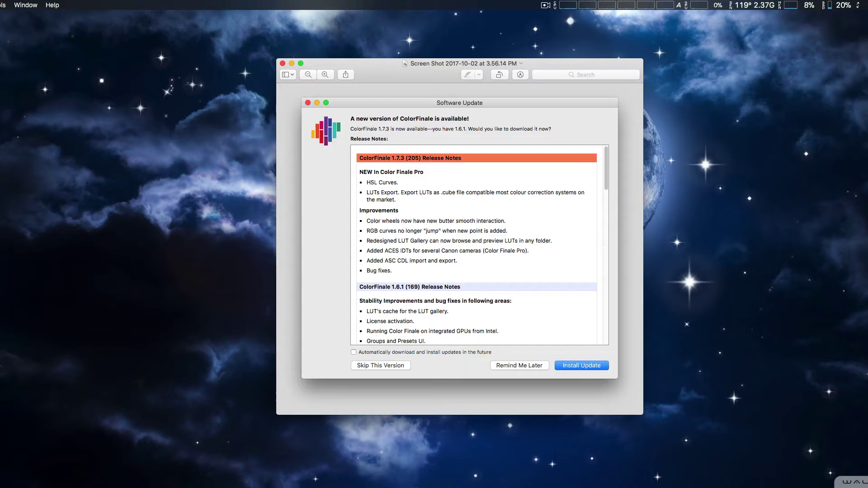
{"action": "key", "text": "super+q"}
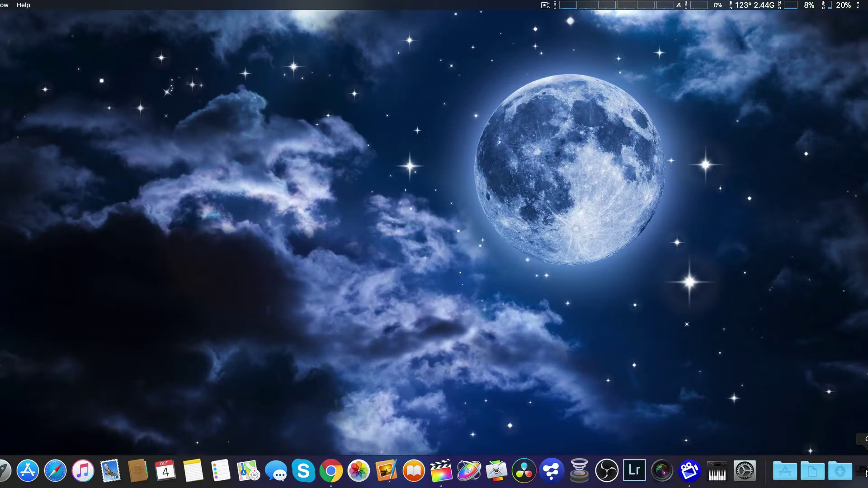
- Apply Color Finale to Clip #36 and add an HSL Curves layer in Color Finale Pro
{"action": "left_click", "coordinate": [866, 473]}
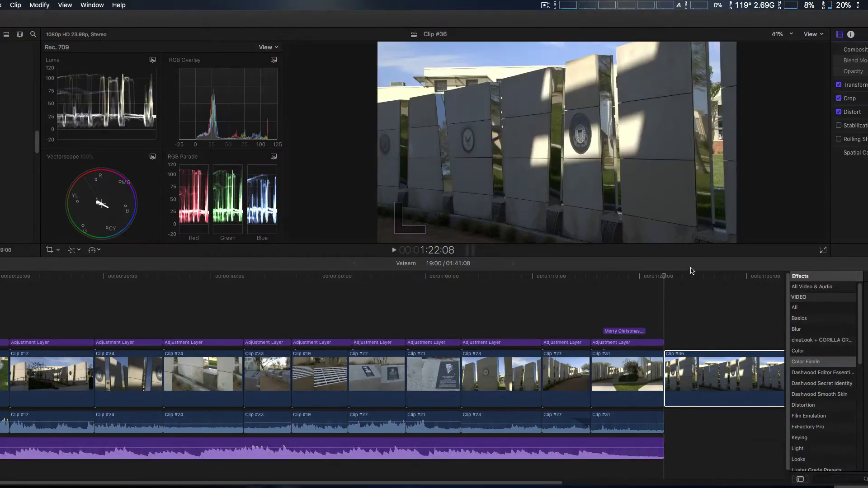
{"action": "left_click_drag", "start_coordinate": [806, 362], "coordinate": [719, 382]}
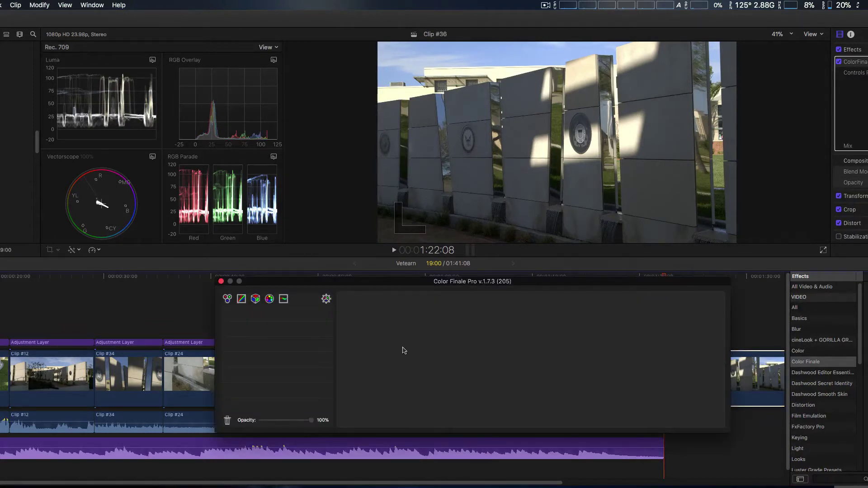
{"action": "left_click_drag", "start_coordinate": [406, 285], "coordinate": [412, 296]}
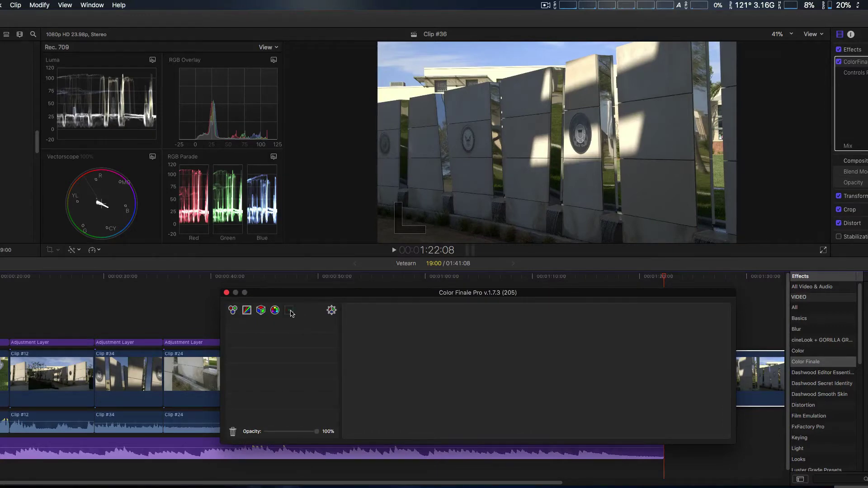
{"action": "left_click", "coordinate": [290, 311]}
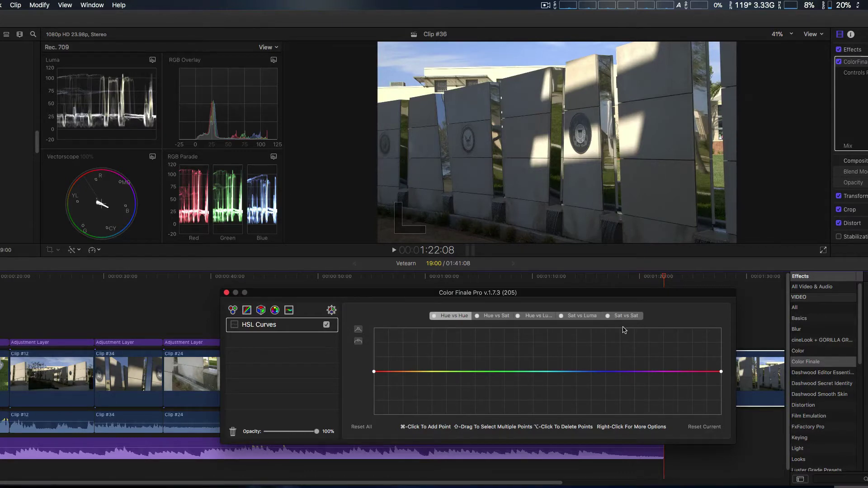
- Add a control point on the Hue vs Hue curve, test a downward shift, then return it flat
{"action": "left_click", "coordinate": [490, 372], "text": "super"}
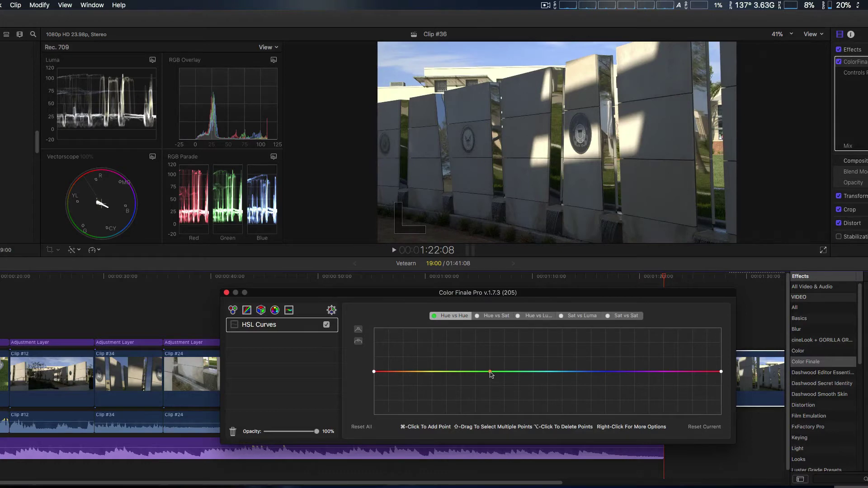
{"action": "left_click_drag", "start_coordinate": [490, 372], "coordinate": [489, 385]}
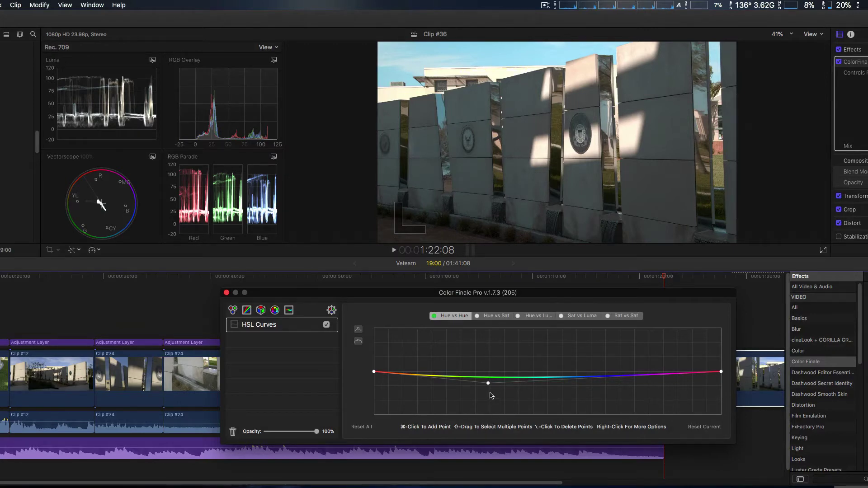
{"action": "left_click_drag", "start_coordinate": [489, 383], "coordinate": [490, 375]}
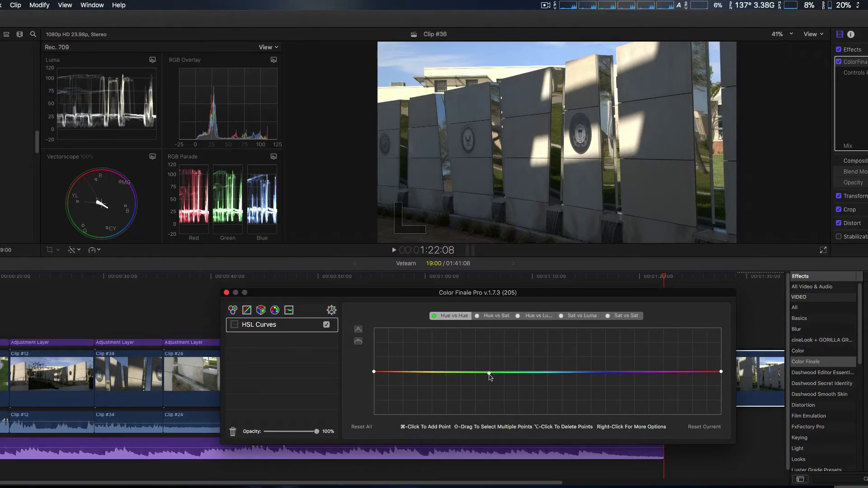
- Add left and right points and bend the curve into a shallow dip across the greens
{"action": "left_click", "coordinate": [476, 372], "text": "super"}
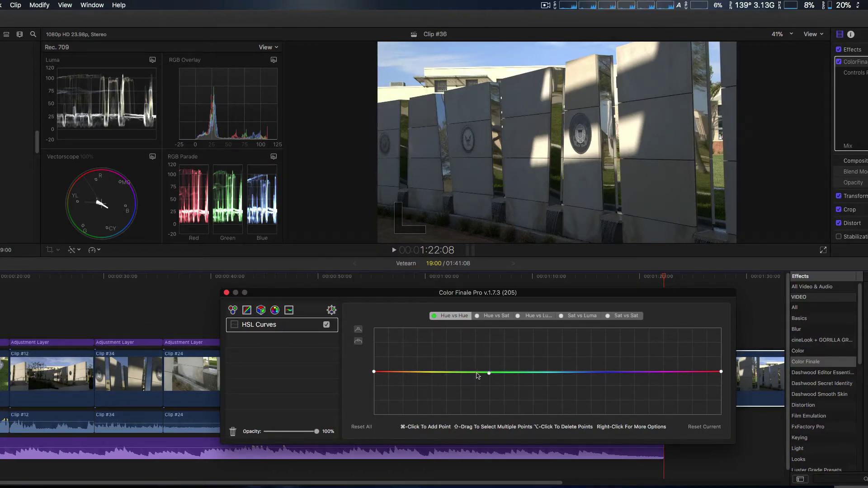
{"action": "left_click", "coordinate": [506, 372], "text": "super"}
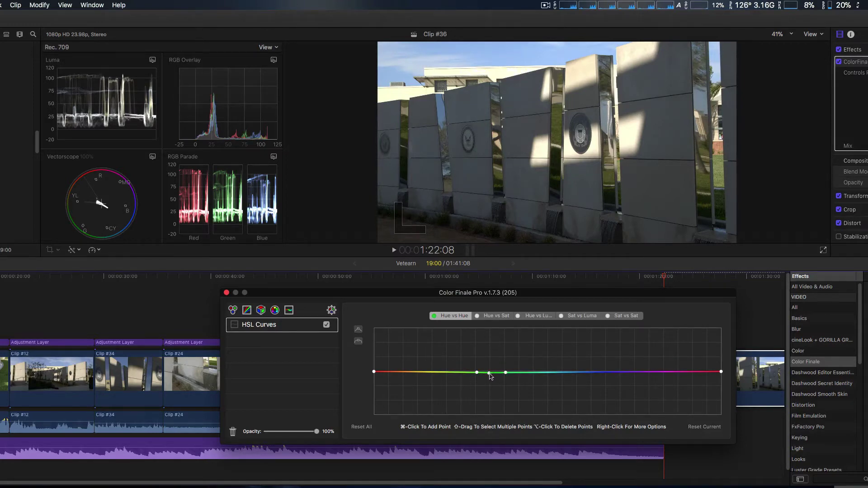
{"action": "left_click_drag", "start_coordinate": [490, 374], "coordinate": [533, 373]}
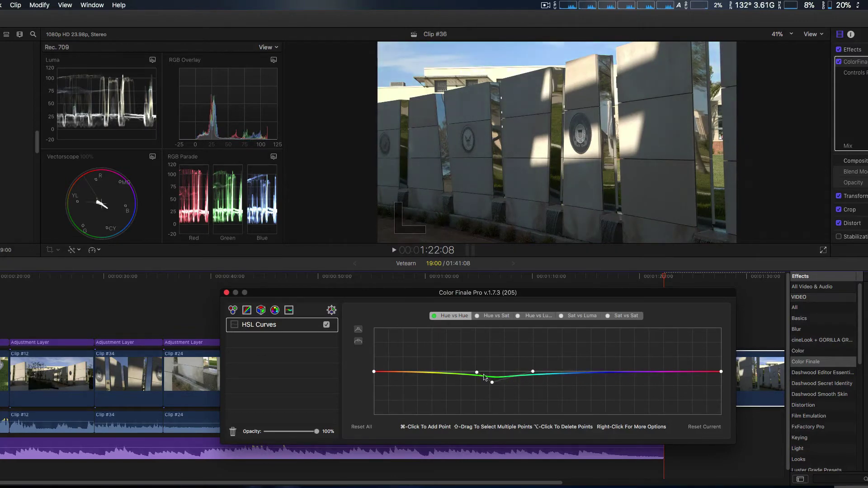
{"action": "left_click_drag", "start_coordinate": [476, 374], "coordinate": [463, 371]}
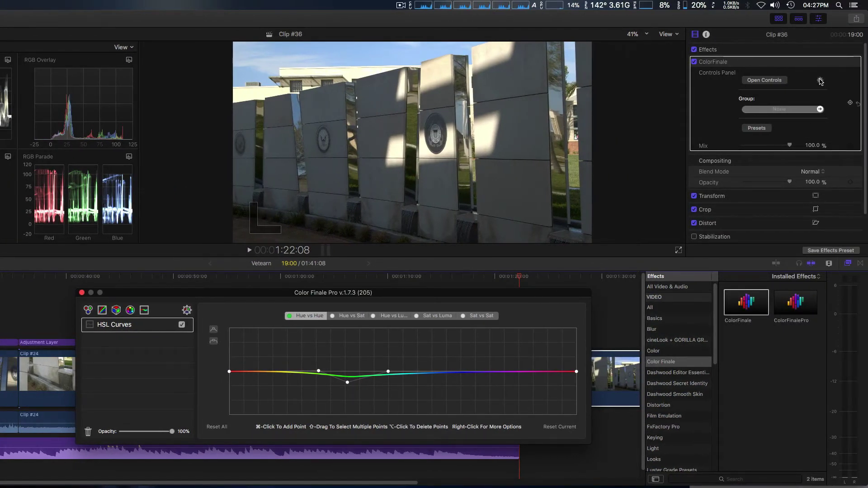
{"action": "left_click", "coordinate": [820, 81]}
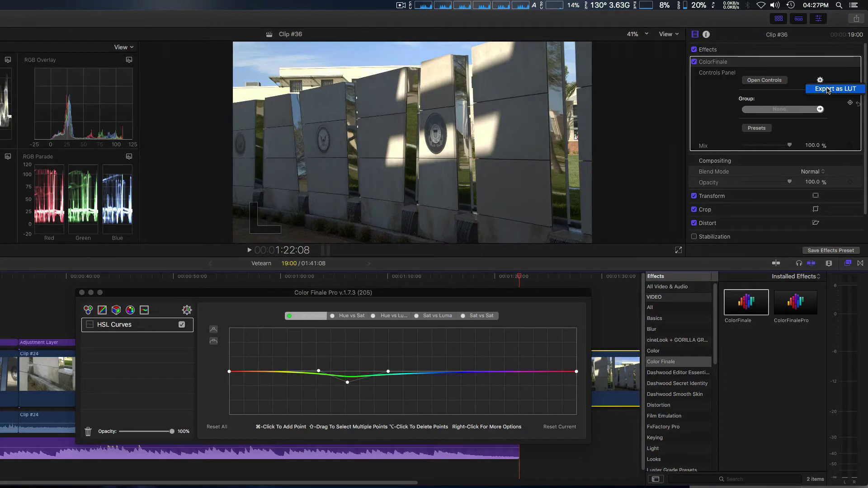
{"action": "left_click", "coordinate": [828, 90]}
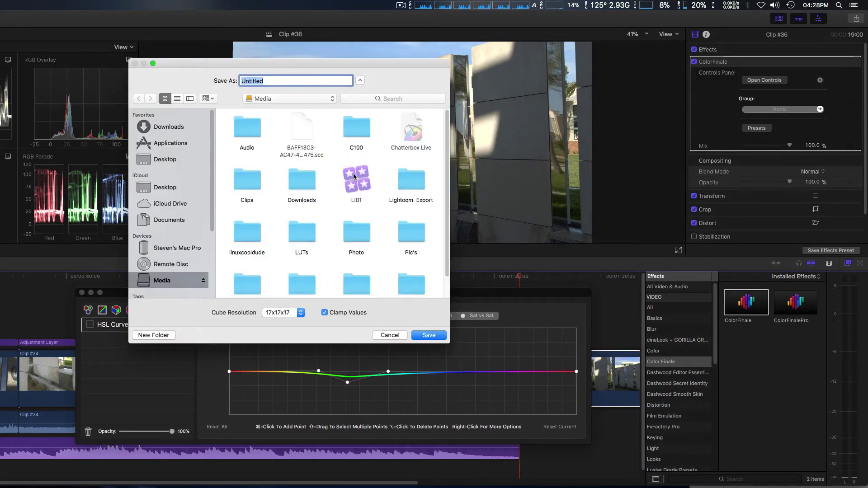
{"action": "left_click", "coordinate": [388, 335]}
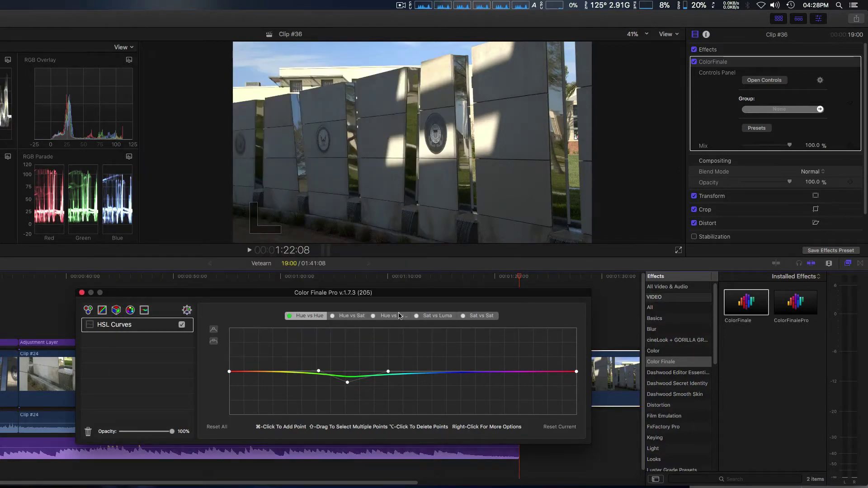
- Tick Enable Color Management in Color Finale Pro's settings, then bring up the ACES page in Chrome
{"action": "left_click", "coordinate": [187, 311]}
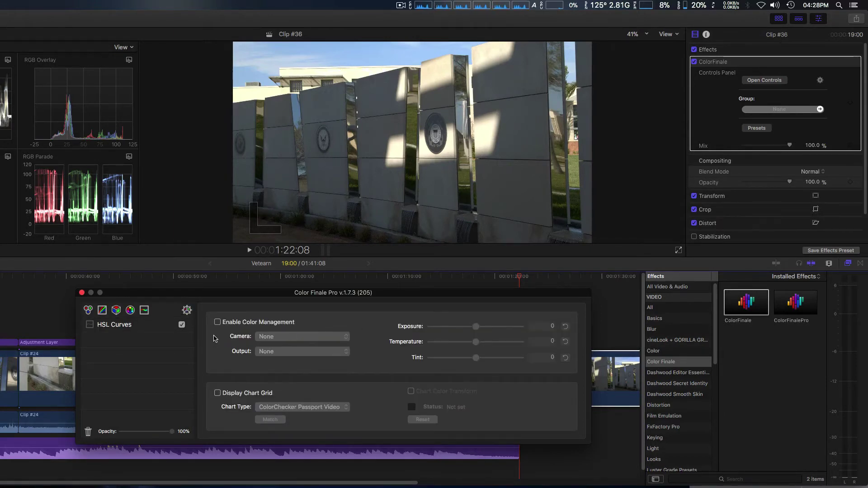
{"action": "left_click", "coordinate": [218, 322]}
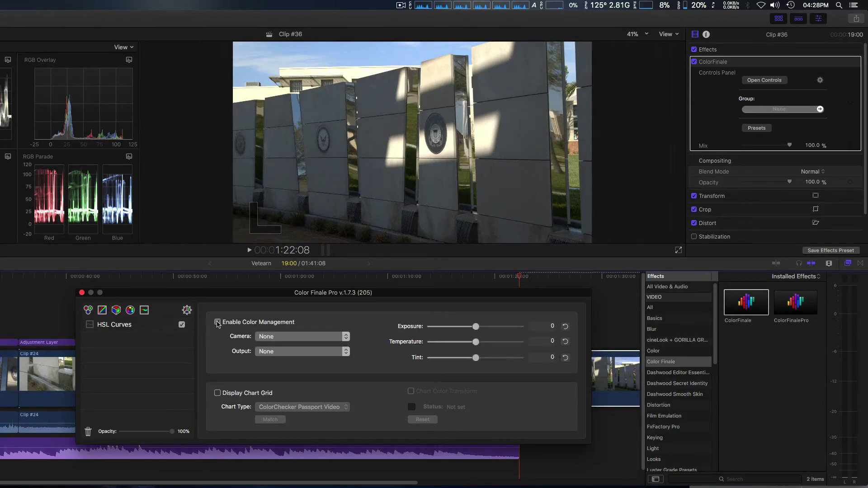
{"action": "left_click", "coordinate": [451, 471]}
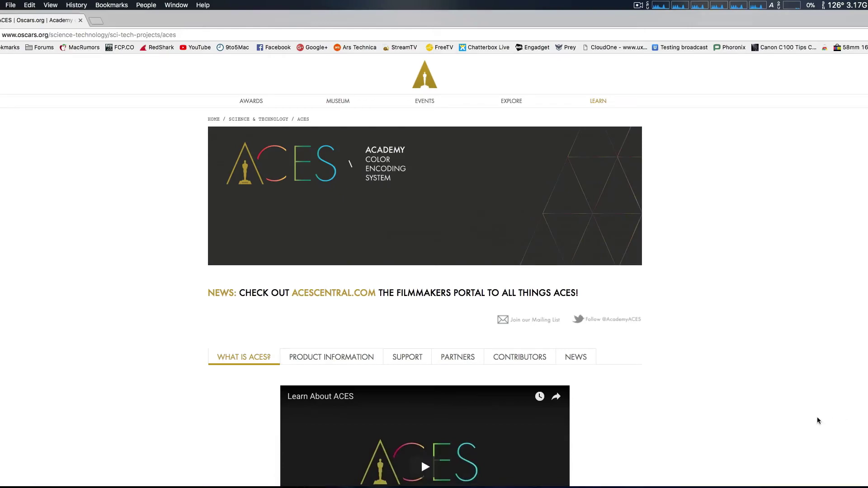
- Scroll through the oscars.org ACES overview, then switch back to Final Cut Pro
{"action": "scroll", "coordinate": [777, 431], "scroll_direction": "down", "scroll_amount": 3}
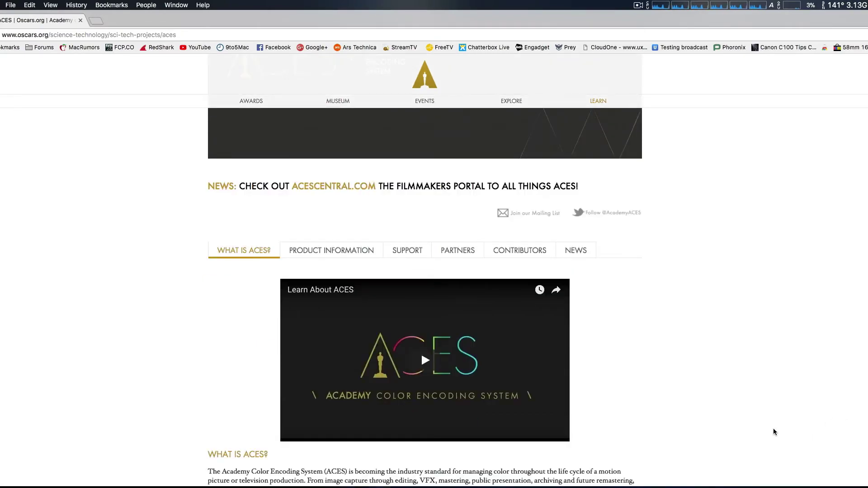
{"action": "scroll", "coordinate": [774, 429], "scroll_direction": "down", "scroll_amount": 1}
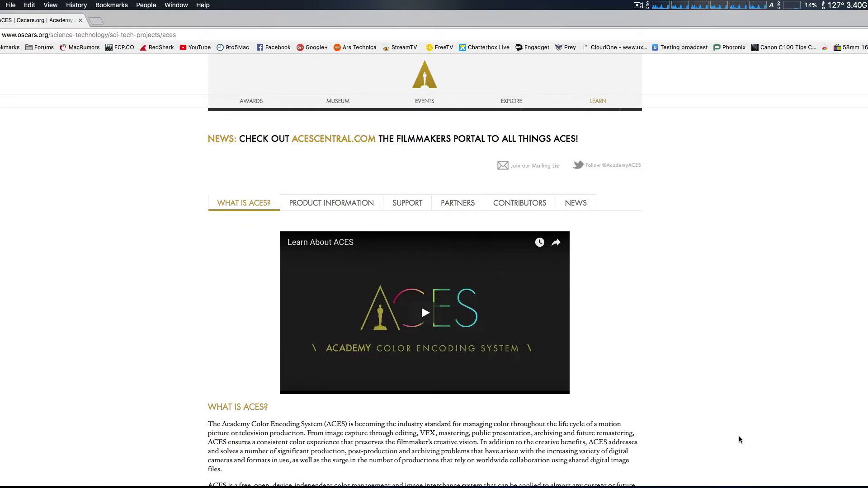
{"action": "scroll", "coordinate": [739, 437], "scroll_direction": "down", "scroll_amount": 2}
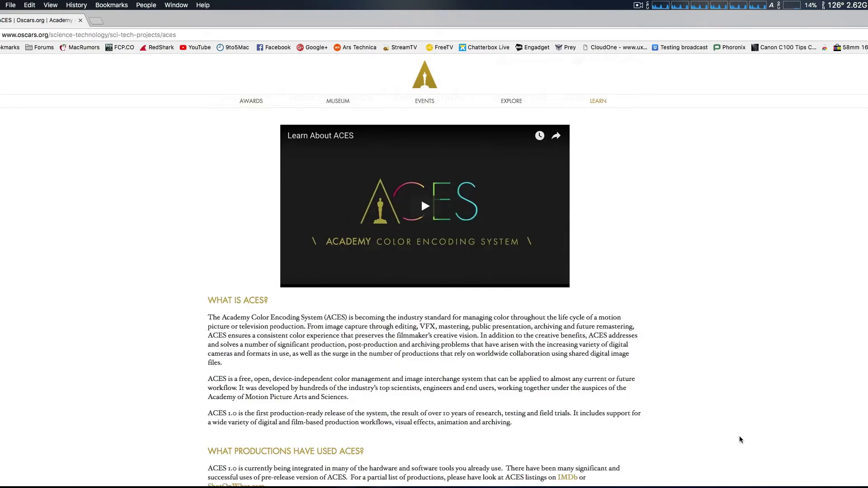
{"action": "scroll", "coordinate": [739, 439], "scroll_direction": "down", "scroll_amount": 2}
{"action": "scroll", "coordinate": [739, 439], "scroll_direction": "down", "scroll_amount": 2}
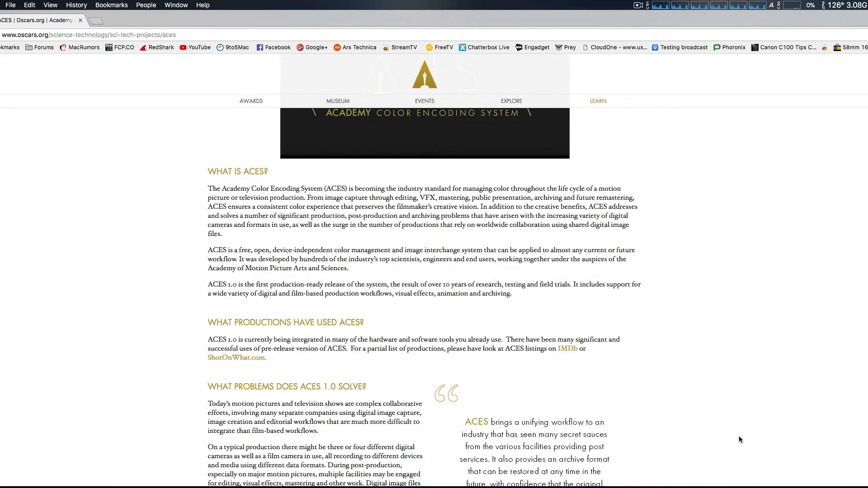
{"action": "scroll", "coordinate": [738, 437], "scroll_direction": "up", "scroll_amount": 10}
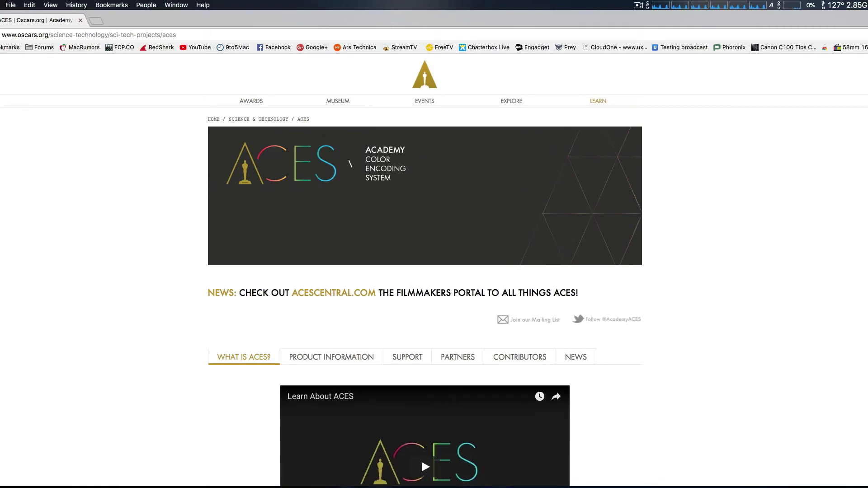
{"action": "key", "text": "ctrl+Right"}
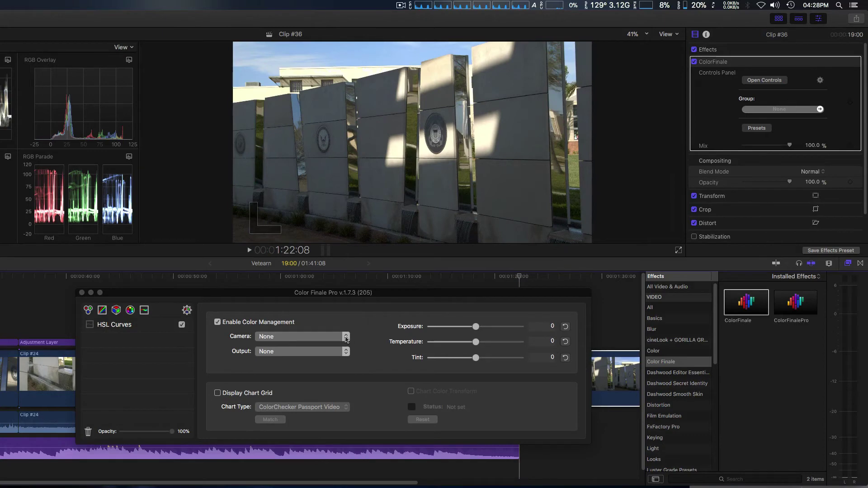
{"action": "left_click", "coordinate": [347, 340]}
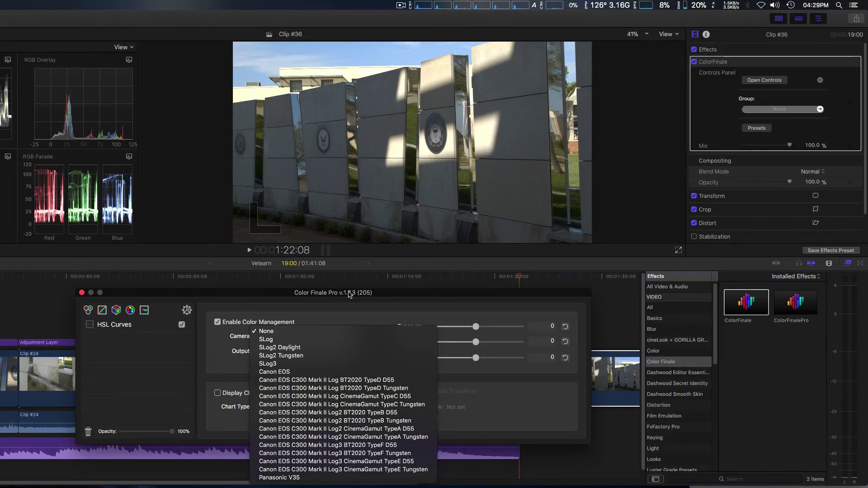
{"action": "key", "text": "Escape"}
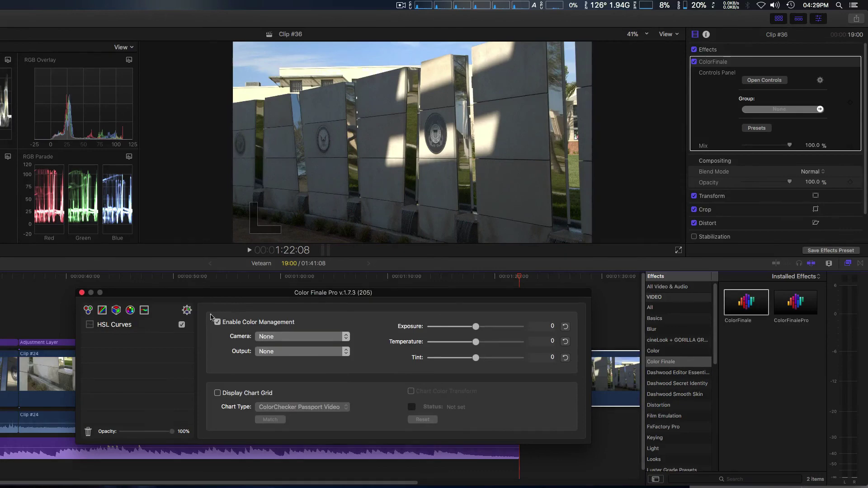
- Add a Color Wheels layer and nudge Lift, Gamma and Gain, pushing highlights slightly toward red
{"action": "left_click", "coordinate": [89, 311]}
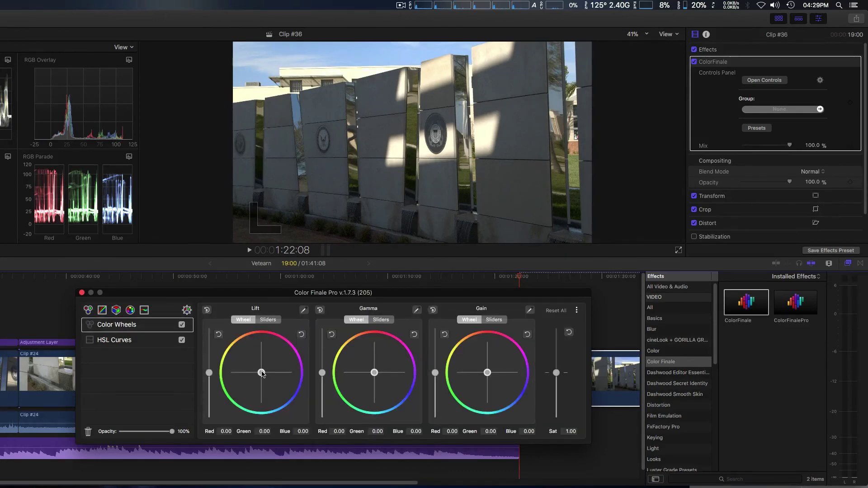
{"action": "mouse_move", "coordinate": [262, 374]}
{"action": "left_mouse_down"}
{"action": "mouse_move", "coordinate": [268, 378]}
{"action": "mouse_move", "coordinate": [262, 373]}
{"action": "left_mouse_up"}
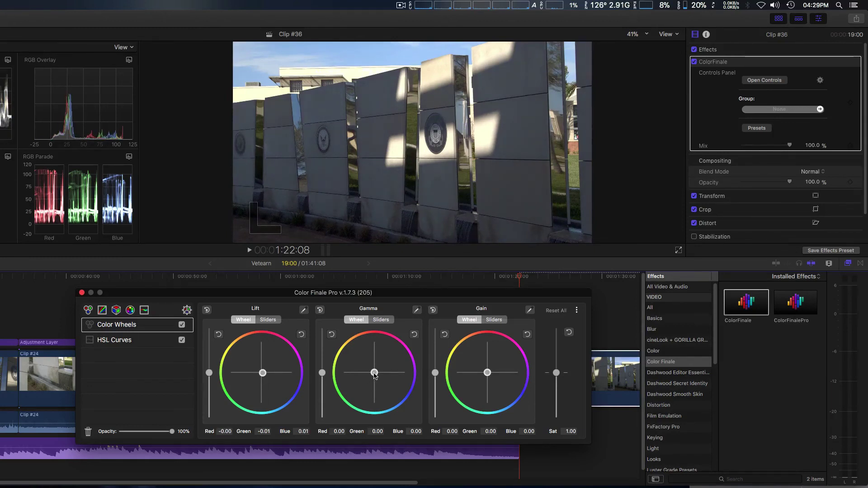
{"action": "left_click_drag", "start_coordinate": [374, 373], "coordinate": [395, 382]}
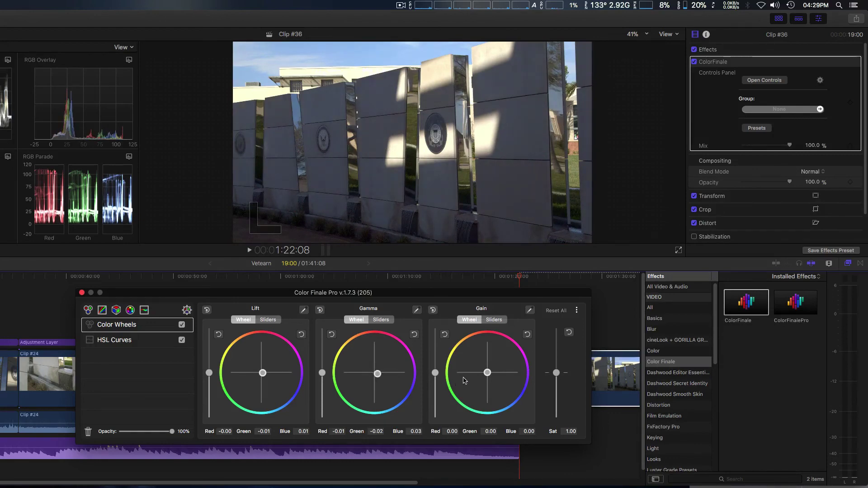
{"action": "left_click_drag", "start_coordinate": [491, 376], "coordinate": [469, 361]}
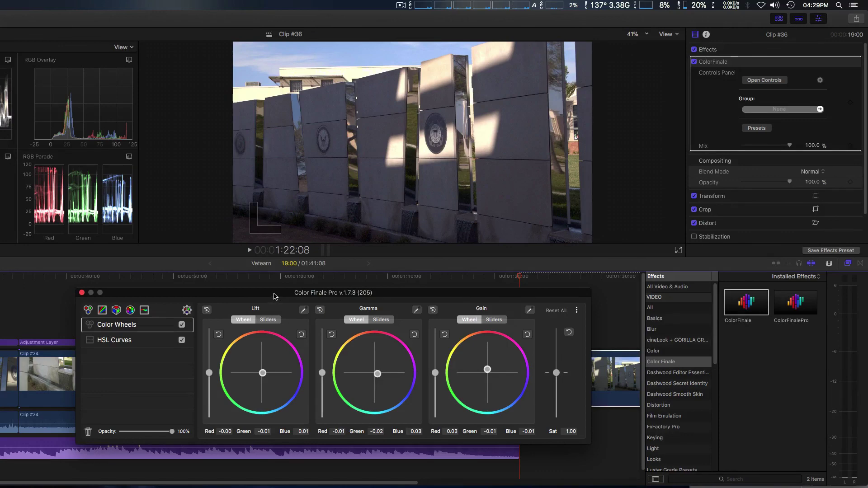